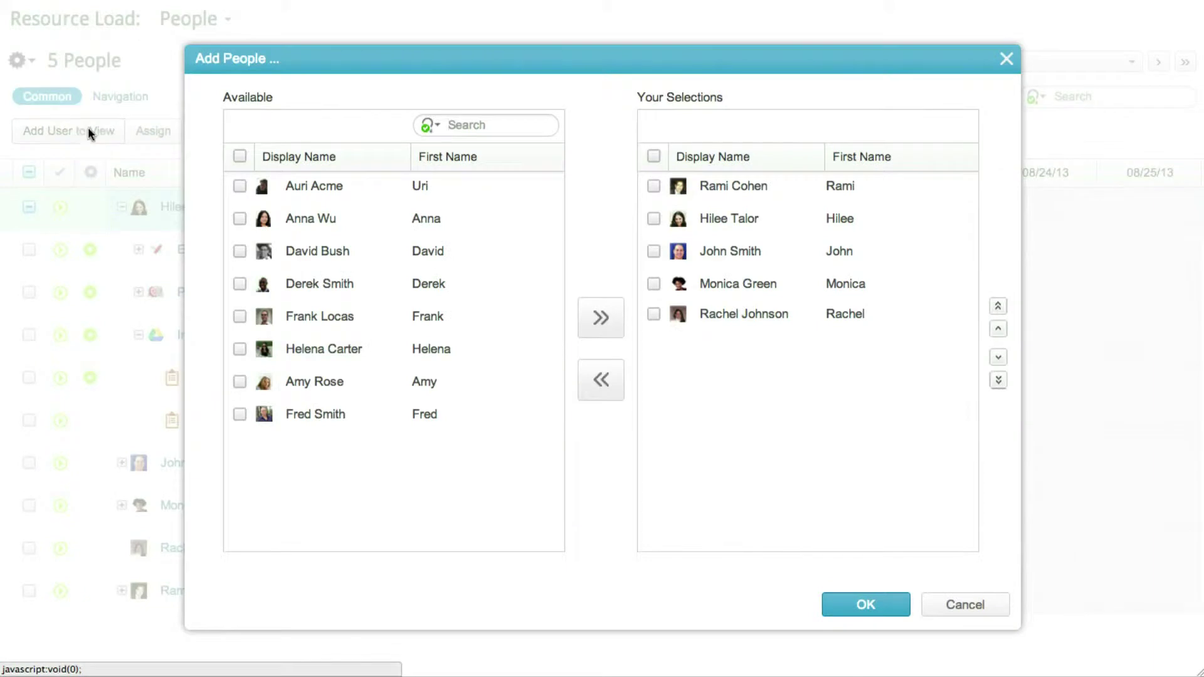
Add the first two available people to the Resource Load view
left_click(302, 193)
left_click(302, 218)
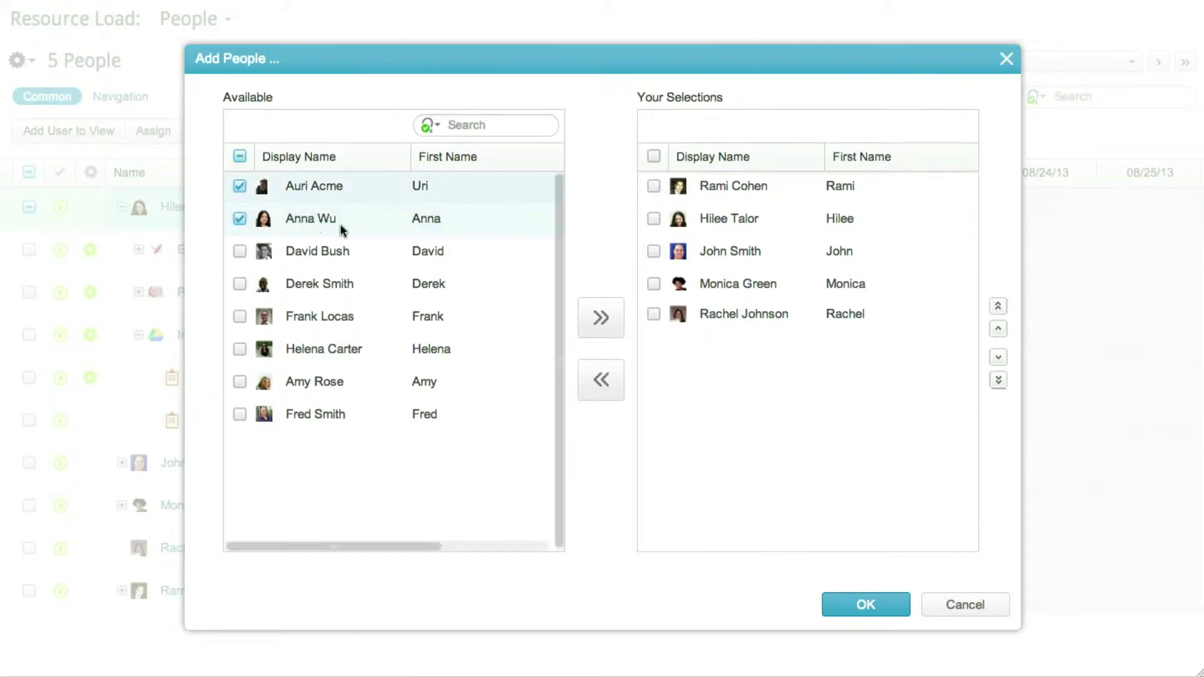
left_click(600, 316)
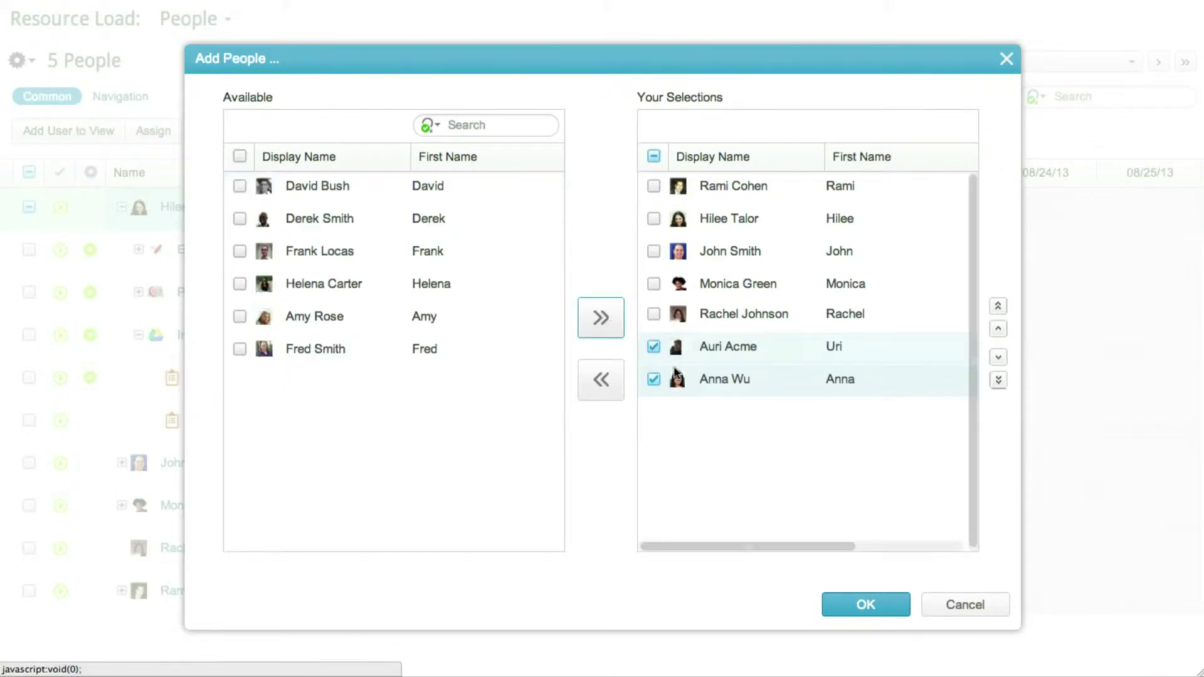
left_click(865, 604)
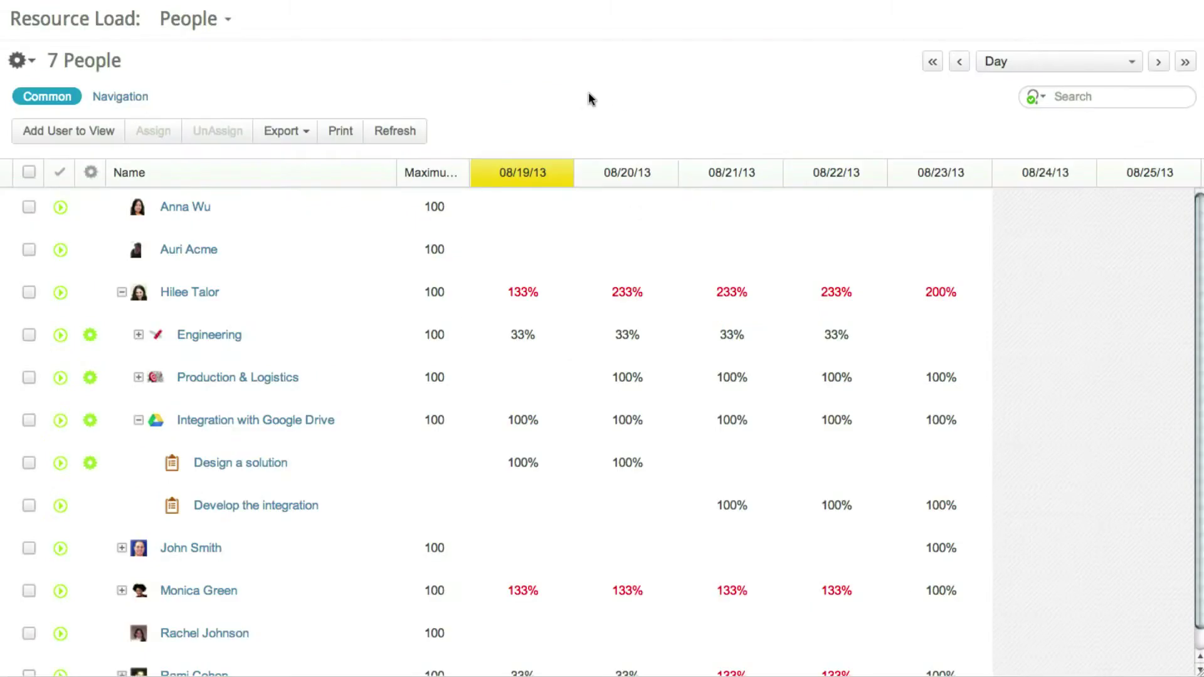
Open the Resource Load for the selected Globex Customer Rollout and Integration with Google Drive projects
left_click(227, 18)
left_click(226, 73)
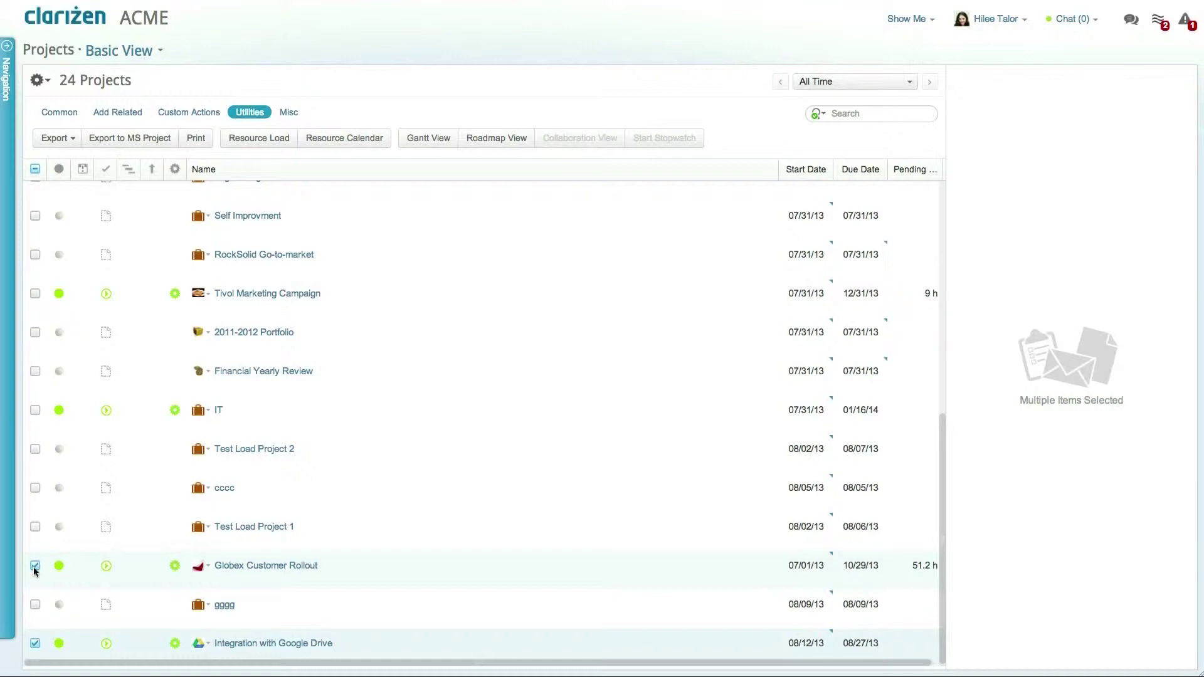
left_click(245, 141)
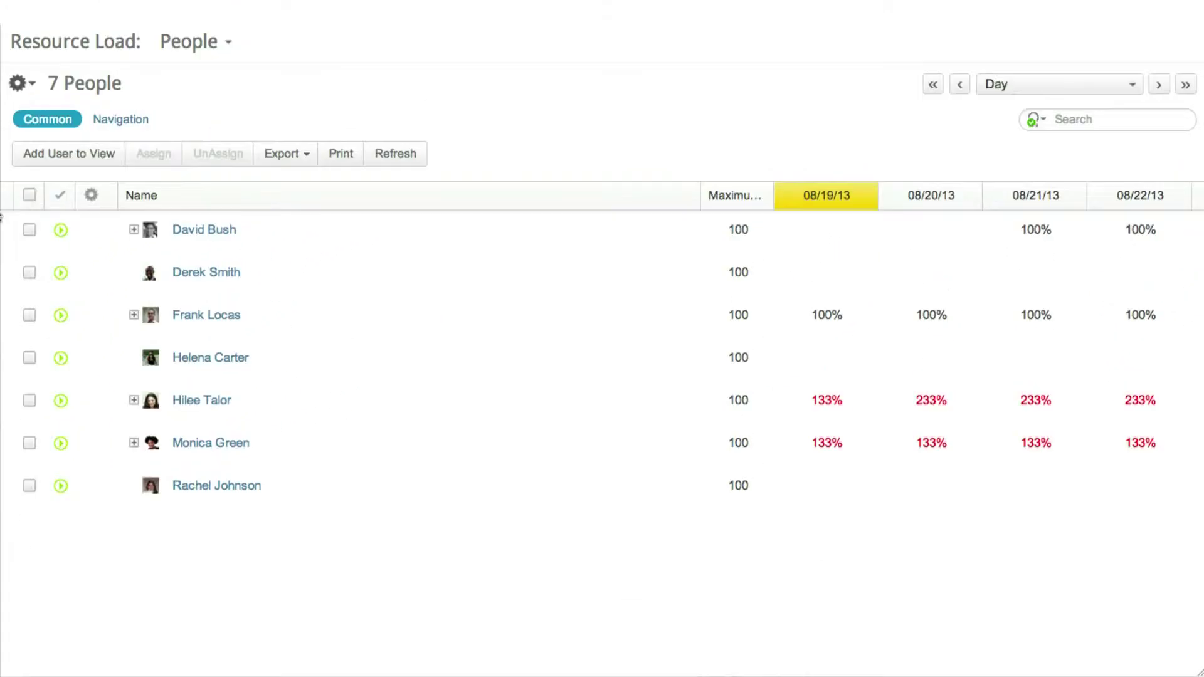
Review the filter criteria, display options and time range choices available for the resource load
left_click(1042, 125)
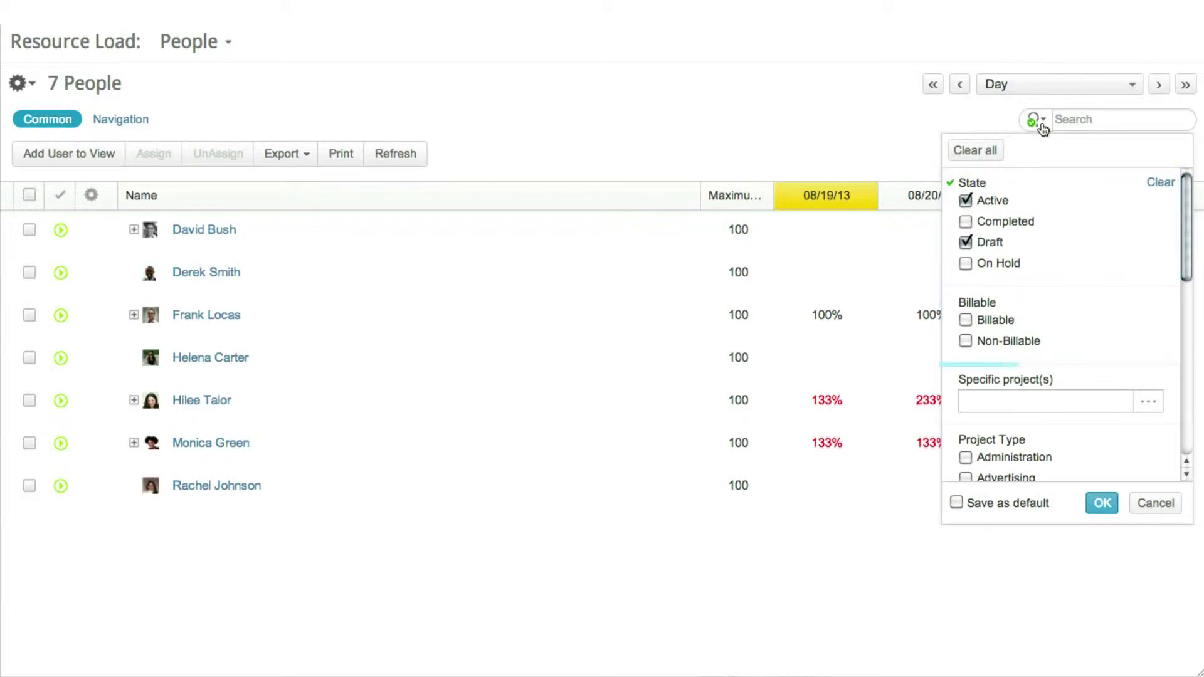
left_click_drag(1179, 250, 1169, 343)
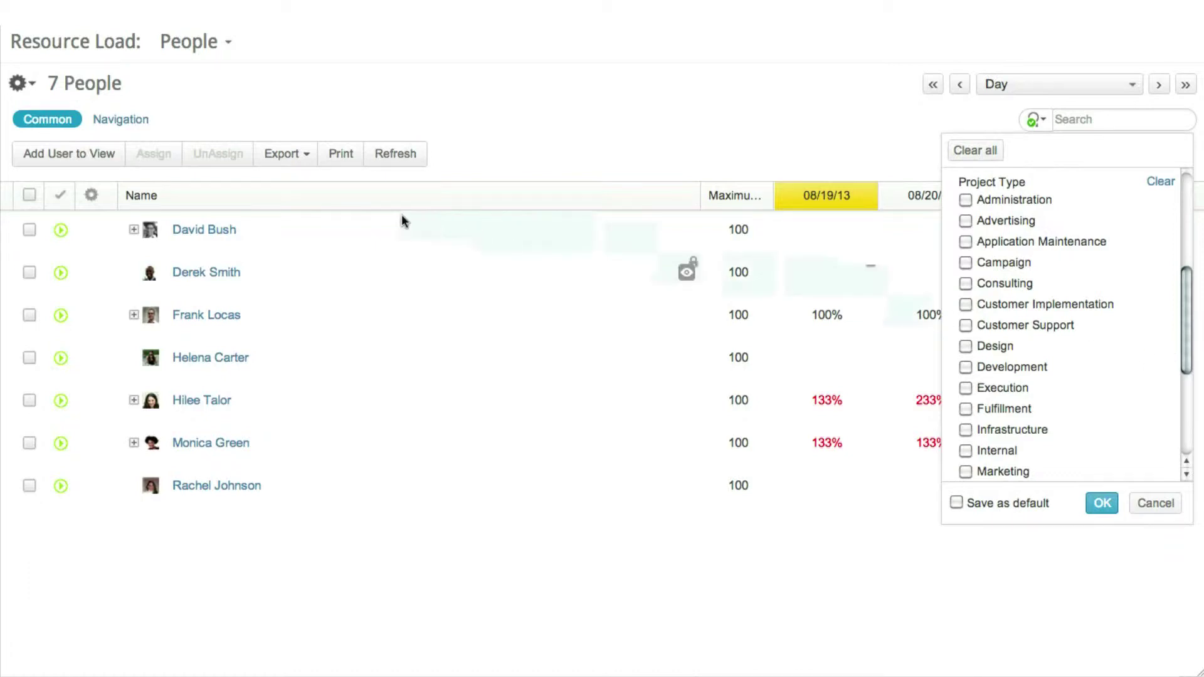
left_click(42, 89)
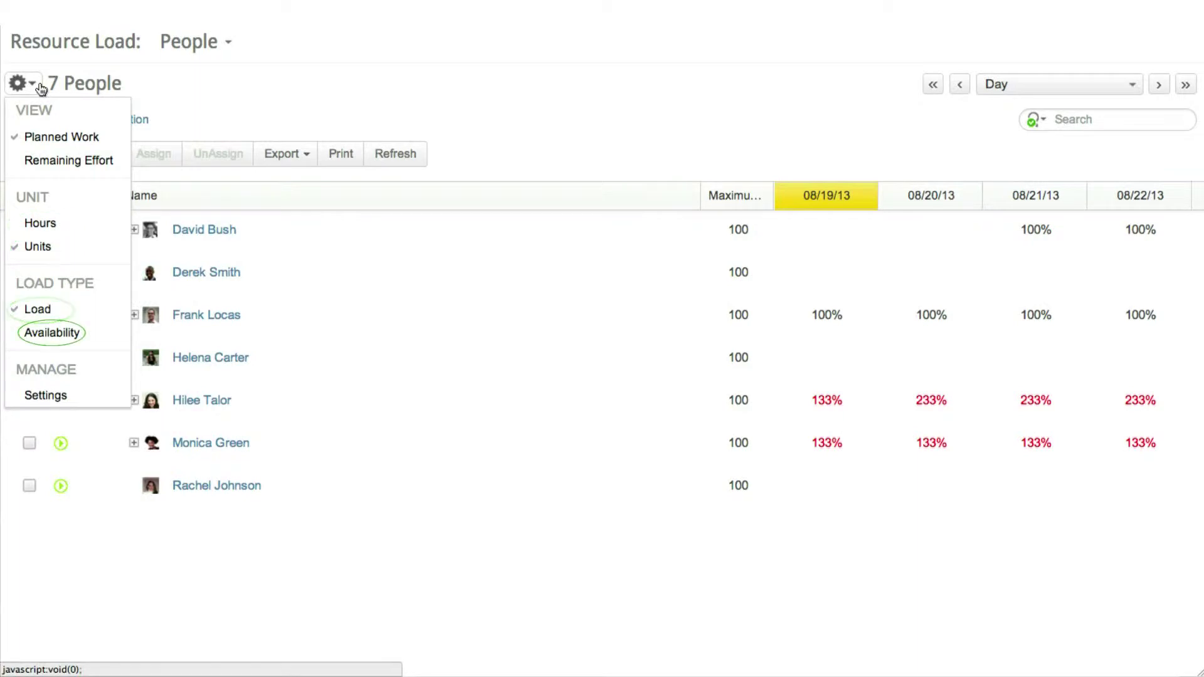
left_click(1131, 85)
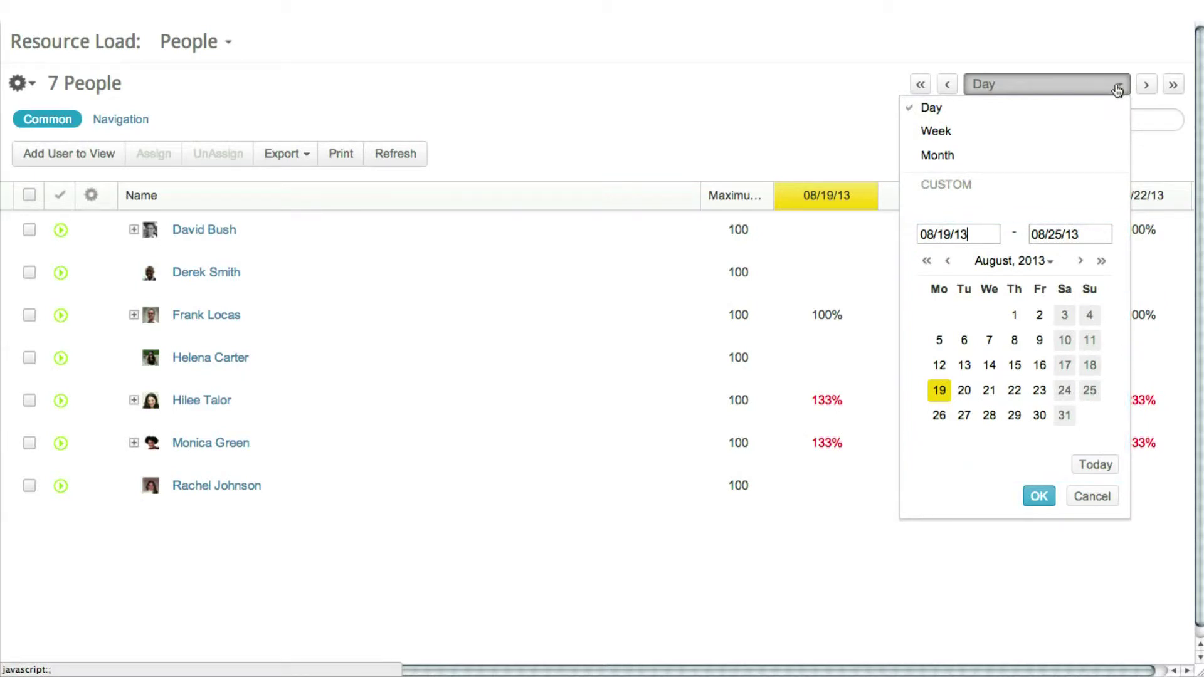
left_click(701, 117)
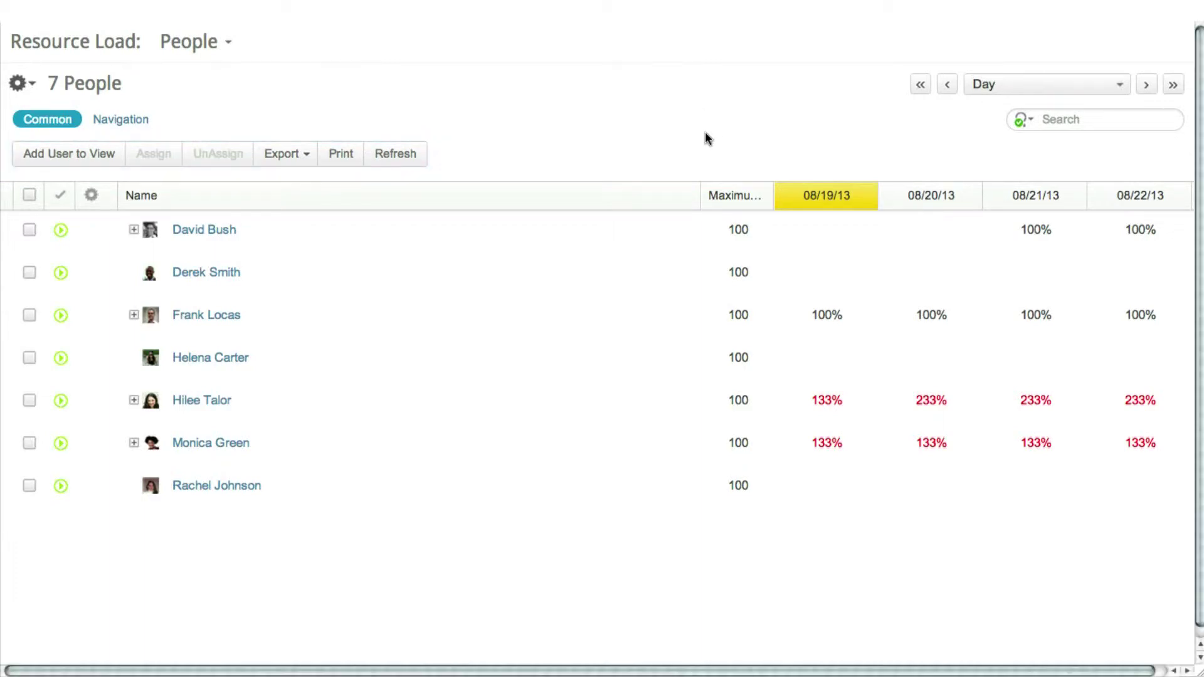
Set the resource load to show Remaining Effort
left_click(20, 83)
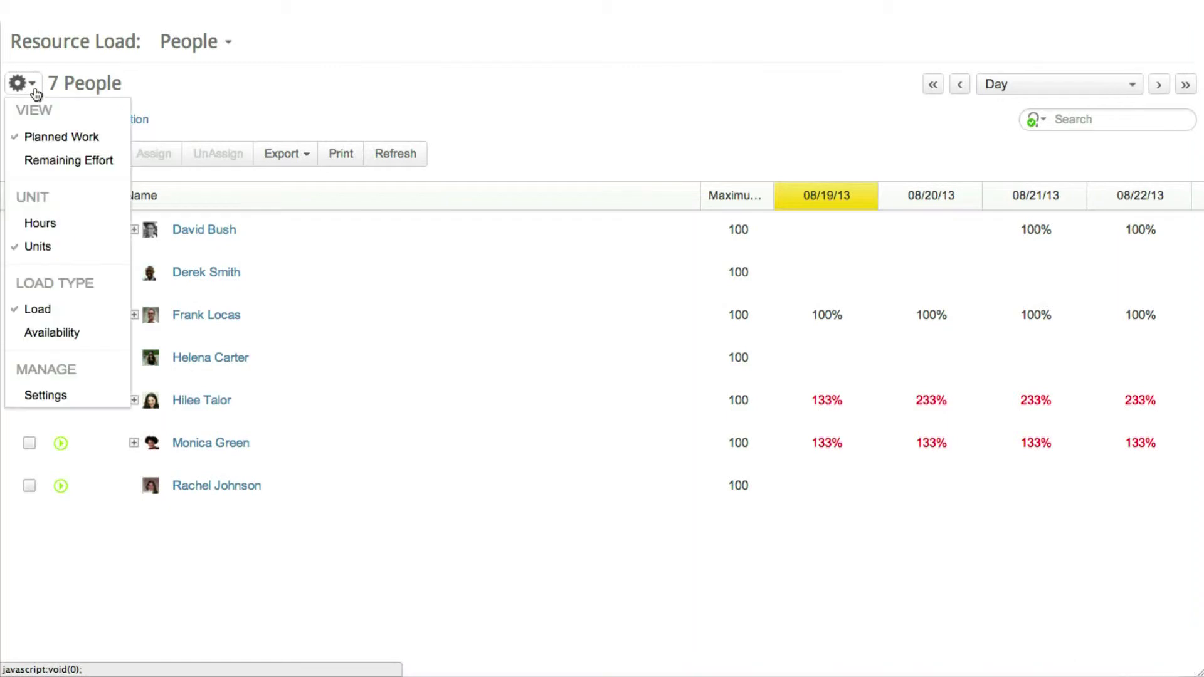
left_click(68, 160)
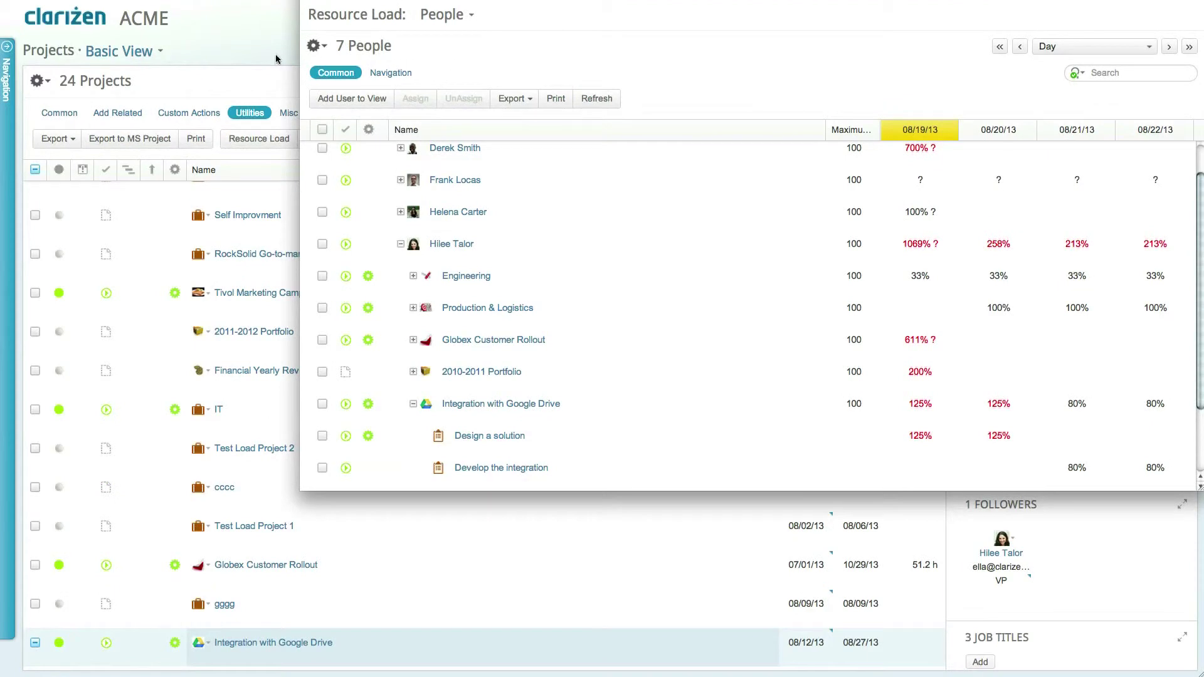
Return to the Projects list and open the Resource Calendar for the Integration with Google Drive project
left_click(279, 62)
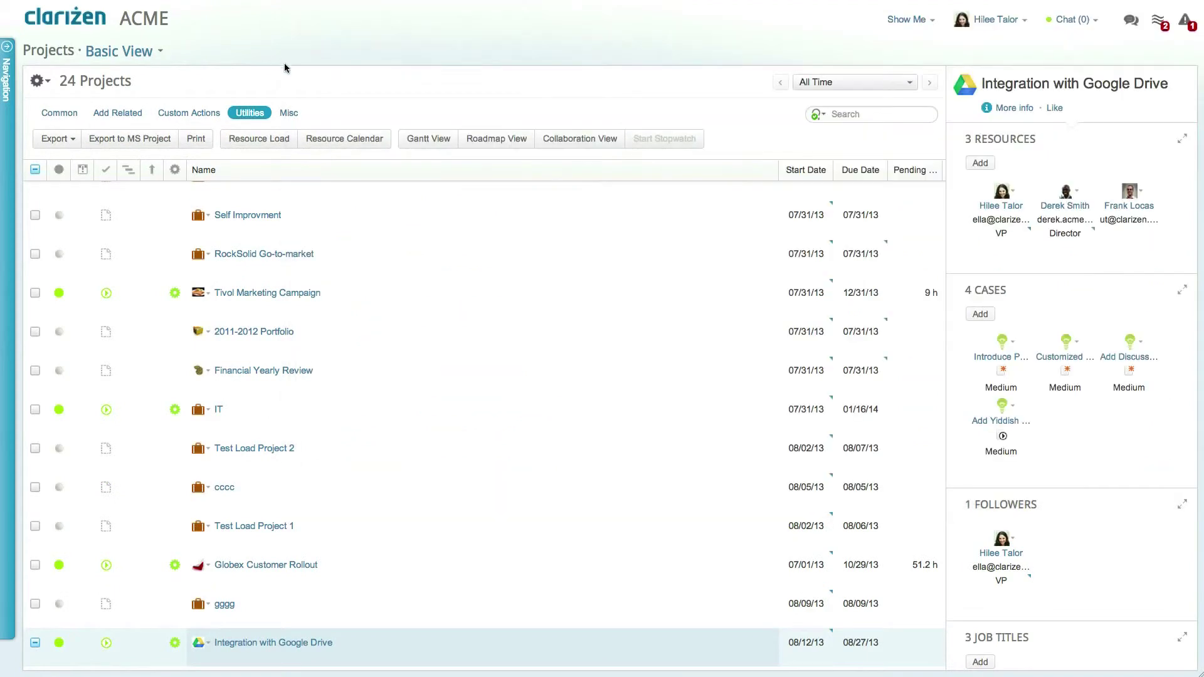
left_click(336, 139)
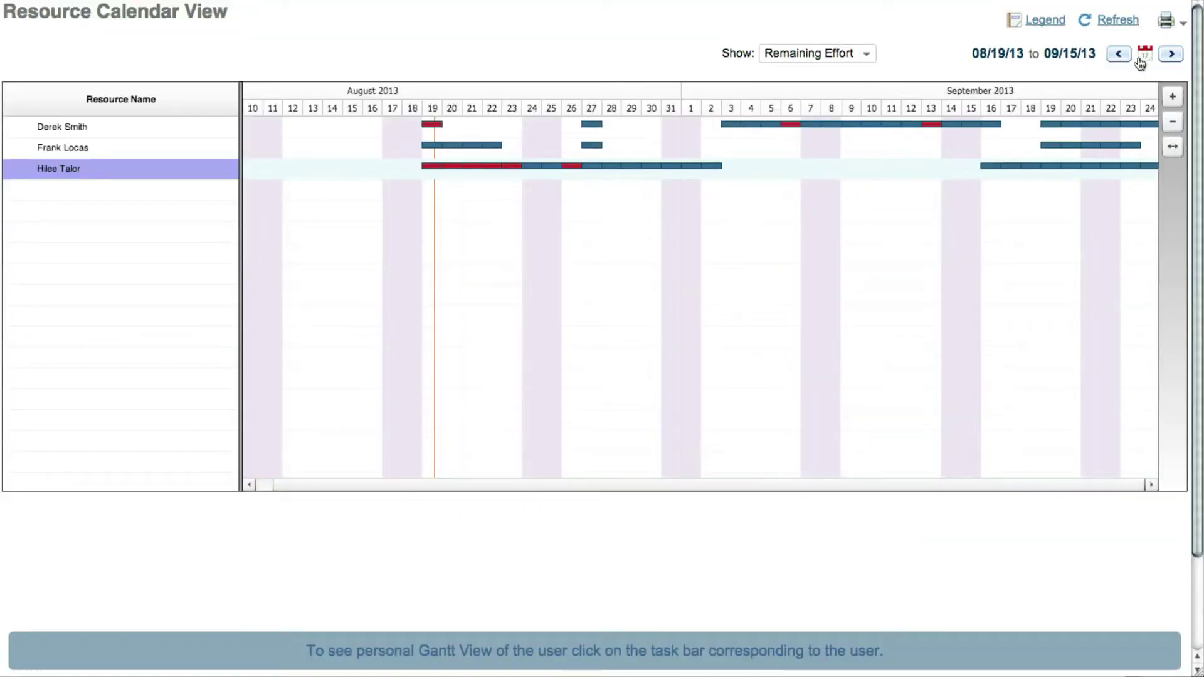
Check the resource calendar's date picker and legend, and enlarge its timeline scale
left_click(1143, 58)
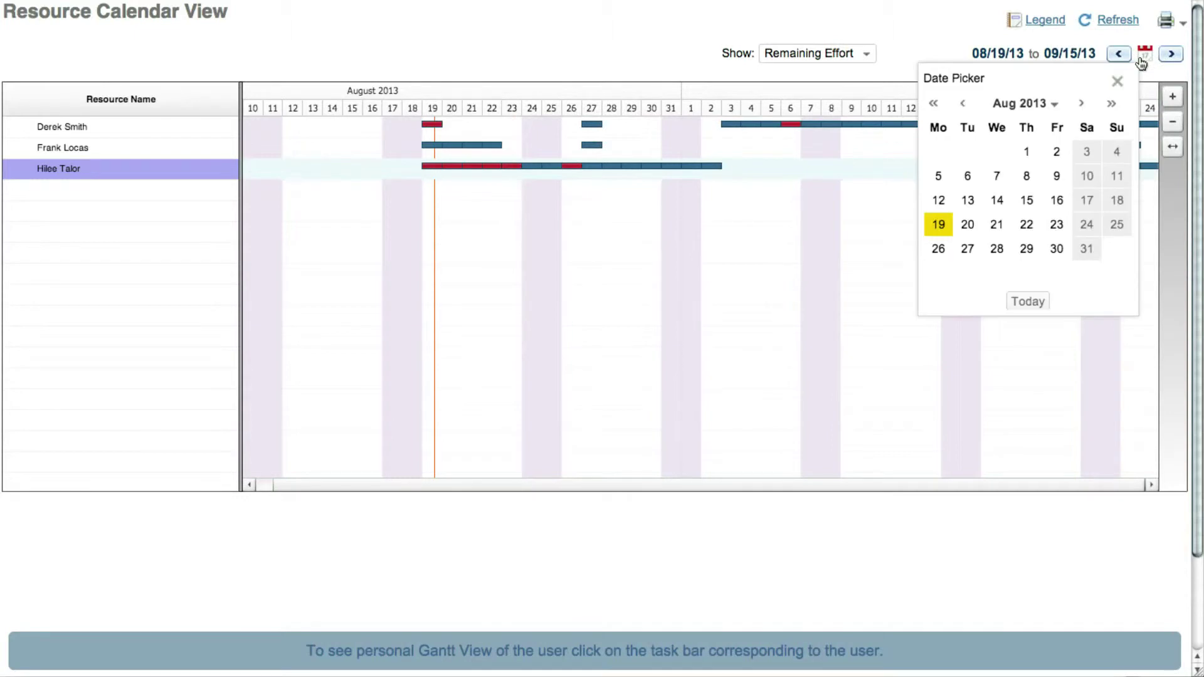
left_click(1045, 23)
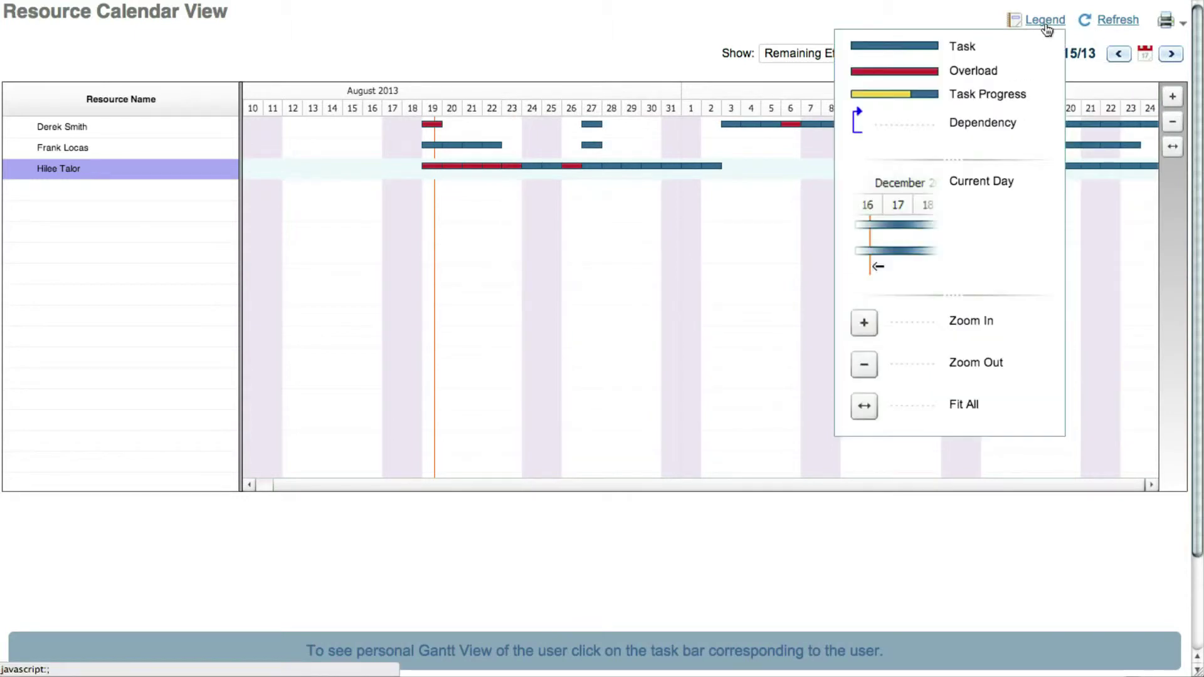
left_click(1171, 97)
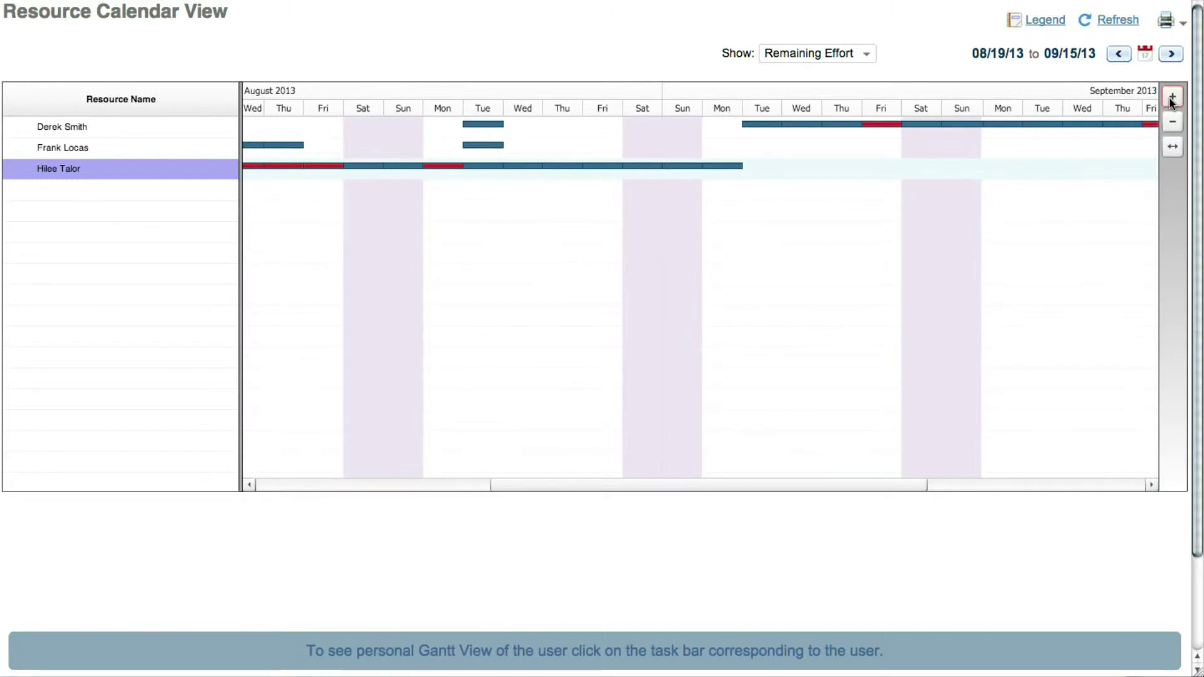
Display the task schedules of the first and third resources, and check which effort types the calendar can show
left_click(946, 126)
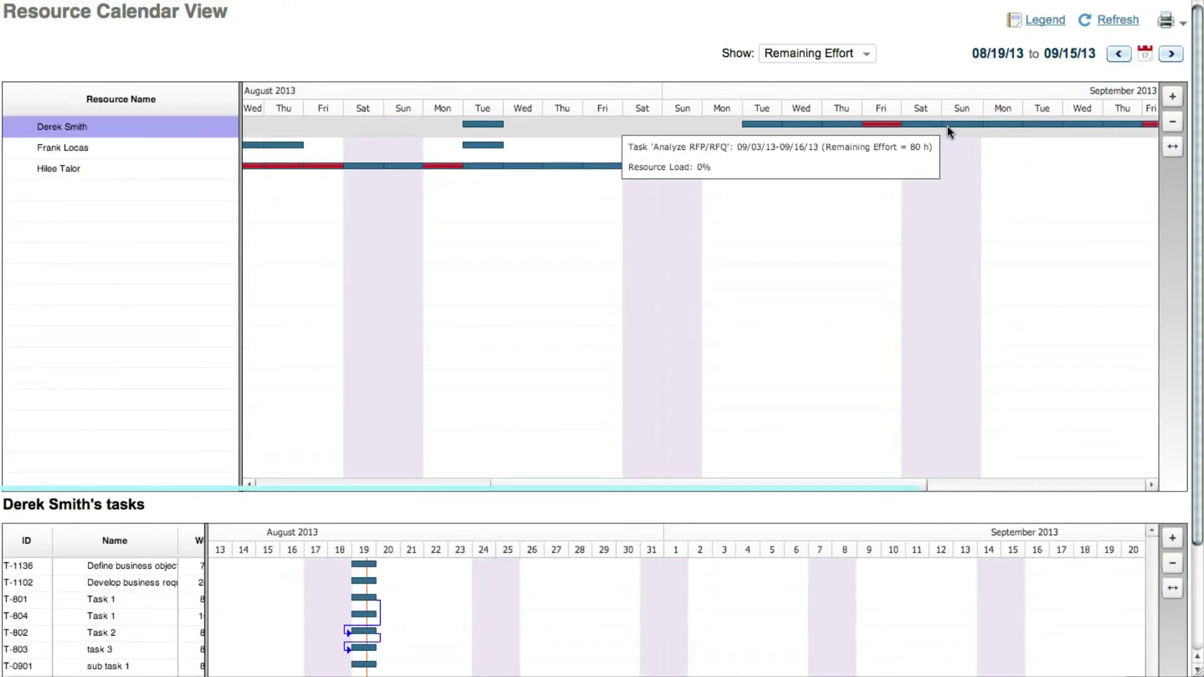
left_click(940, 166)
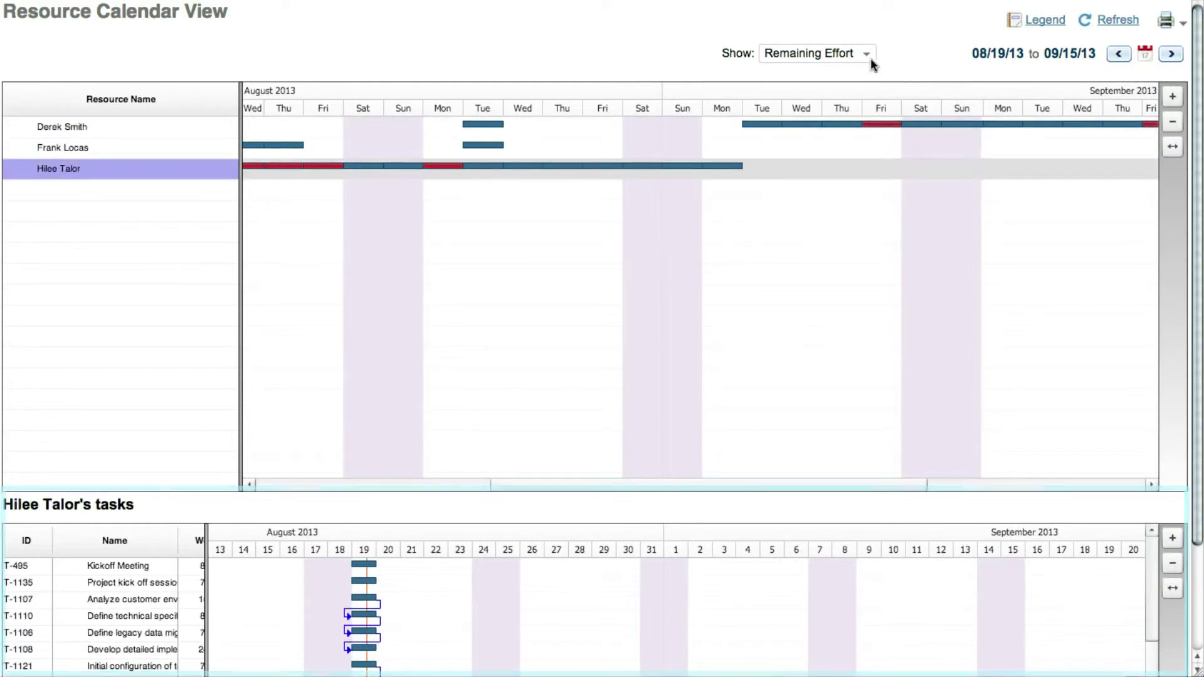
left_click(866, 54)
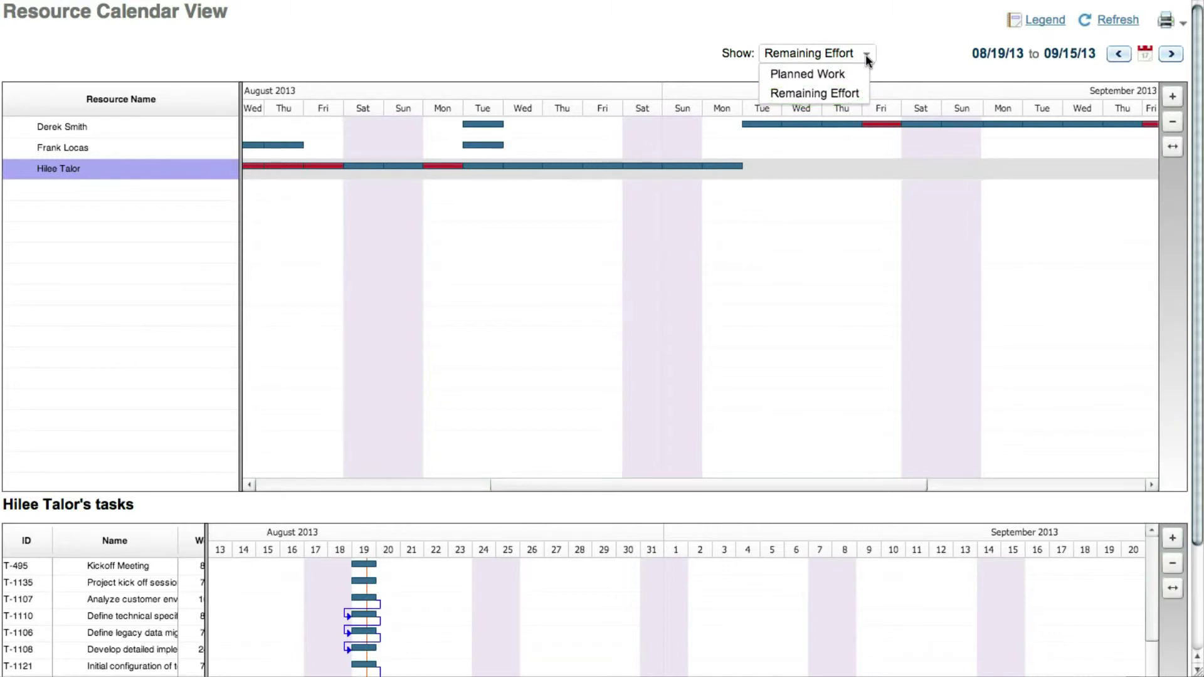
left_click(866, 56)
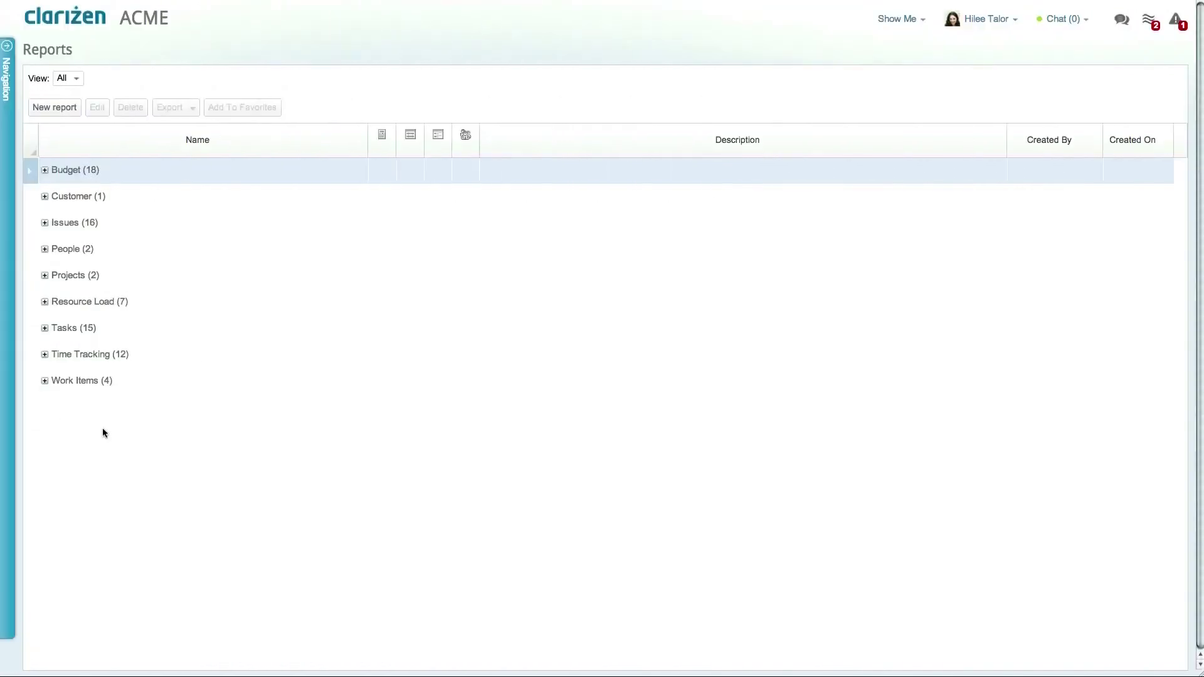
Run the Resource Load report for the preset users from 08/19/13 to 08/26/13, with load in Units
left_click(43, 304)
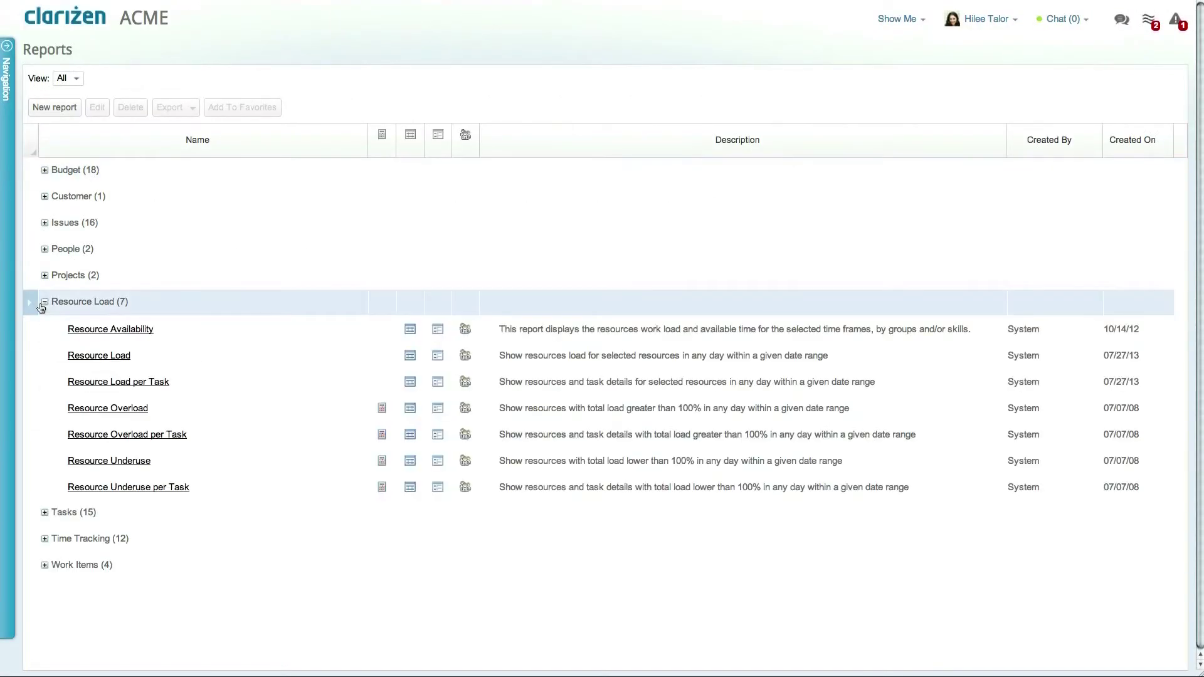
left_click(119, 356)
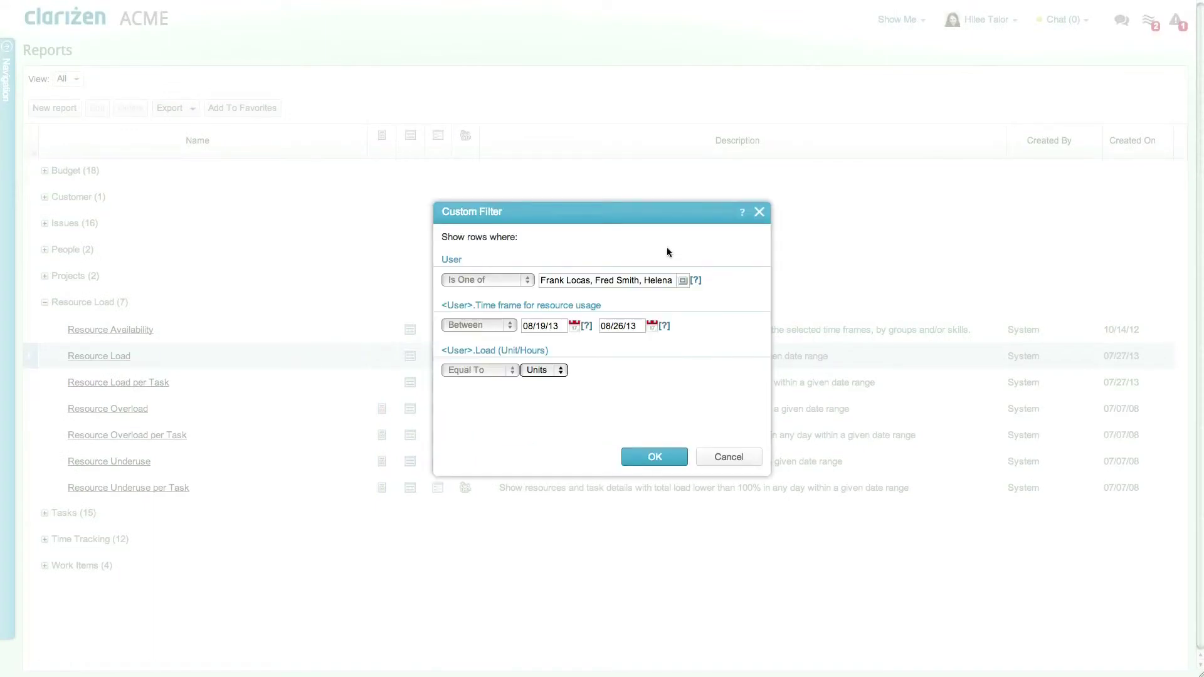
left_click(668, 462)
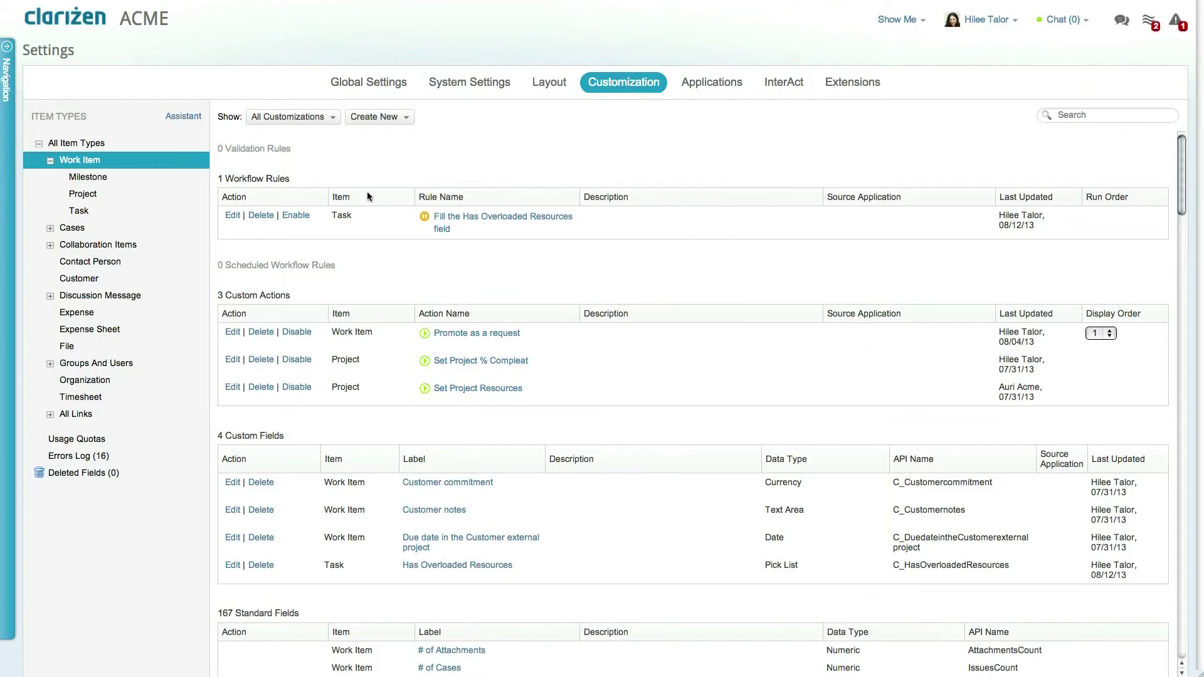
Open the "Fill the Has Overloaded Resources field" workflow rule for editing and review its criteria and field update action
left_click(233, 217)
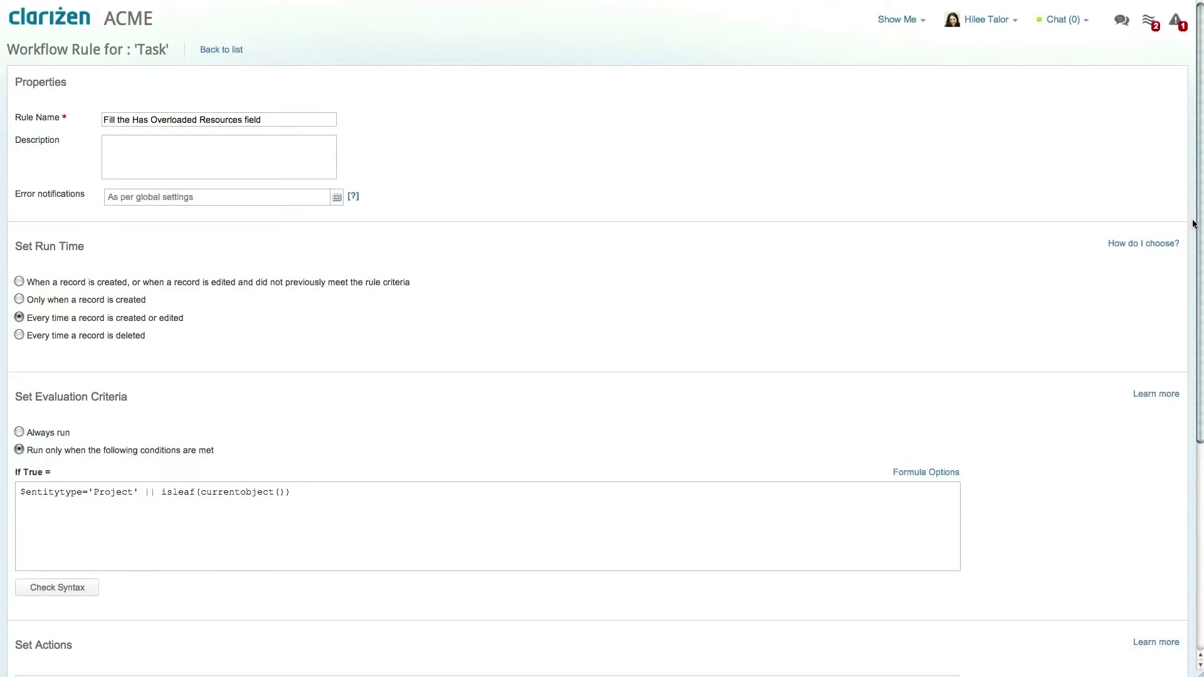
left_click_drag(1197, 228, 1191, 433)
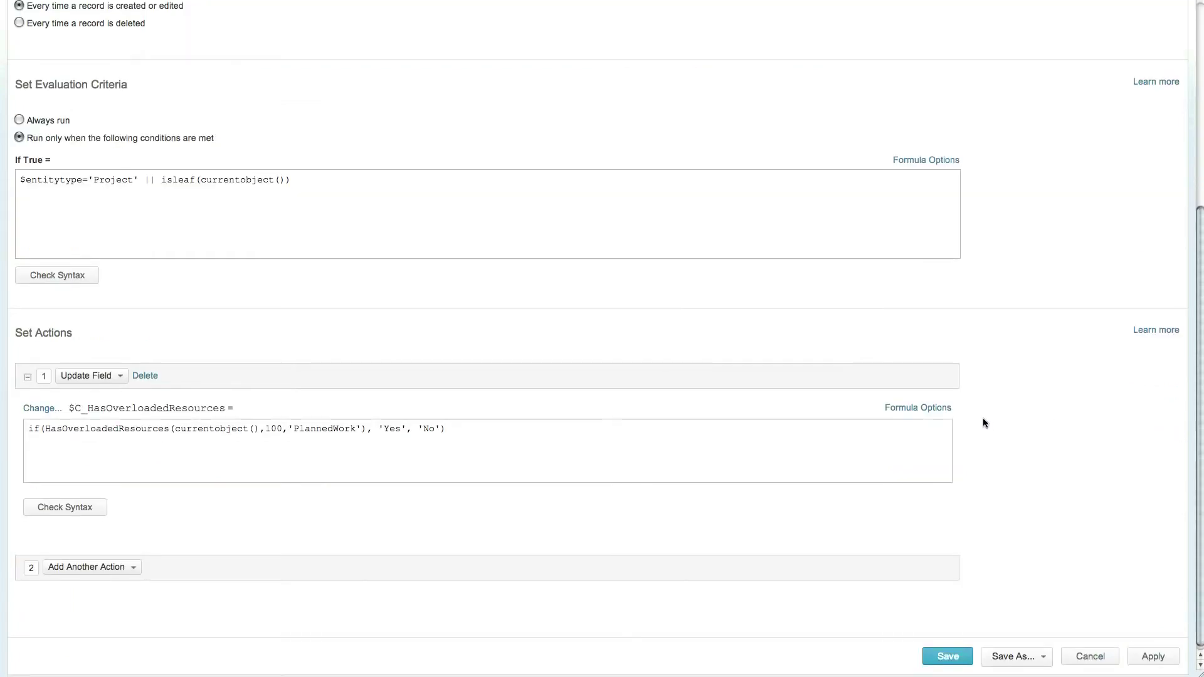
Read the formula function descriptions of HasOverloadedResources, IsResourceAvailableForFixedPeriod and IsResourceAvailableForGivenPeriod for the field update action
left_click(934, 408)
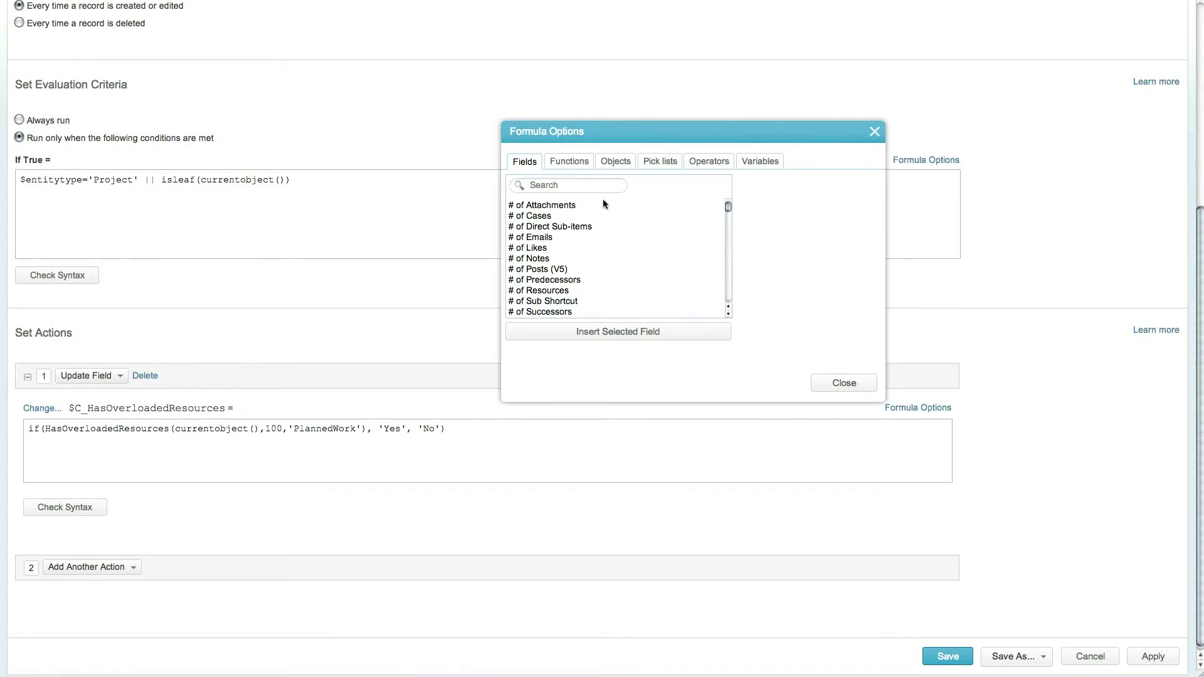
left_click(575, 165)
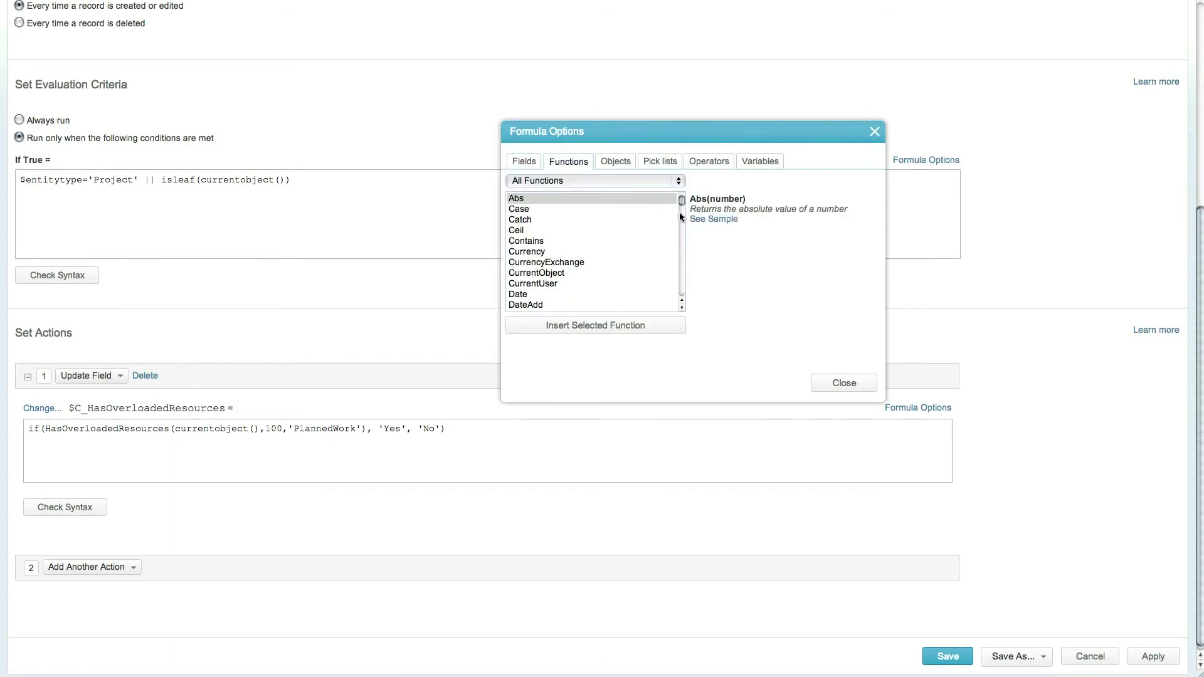
left_click_drag(680, 202, 679, 240)
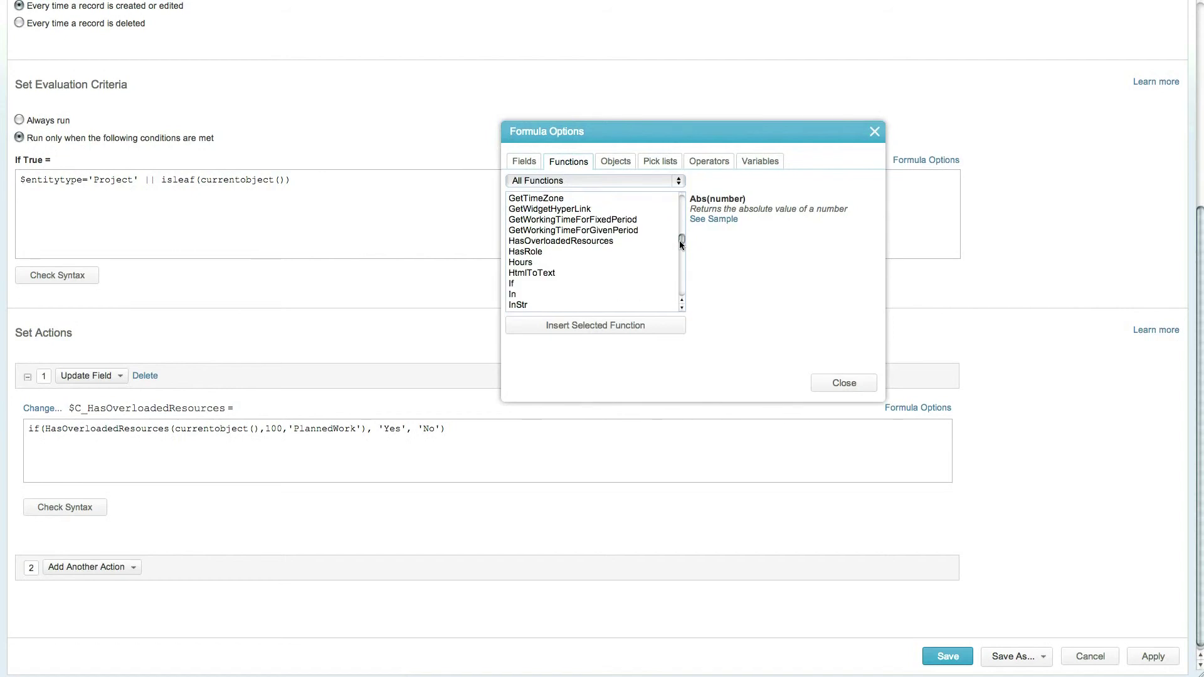
left_click(623, 242)
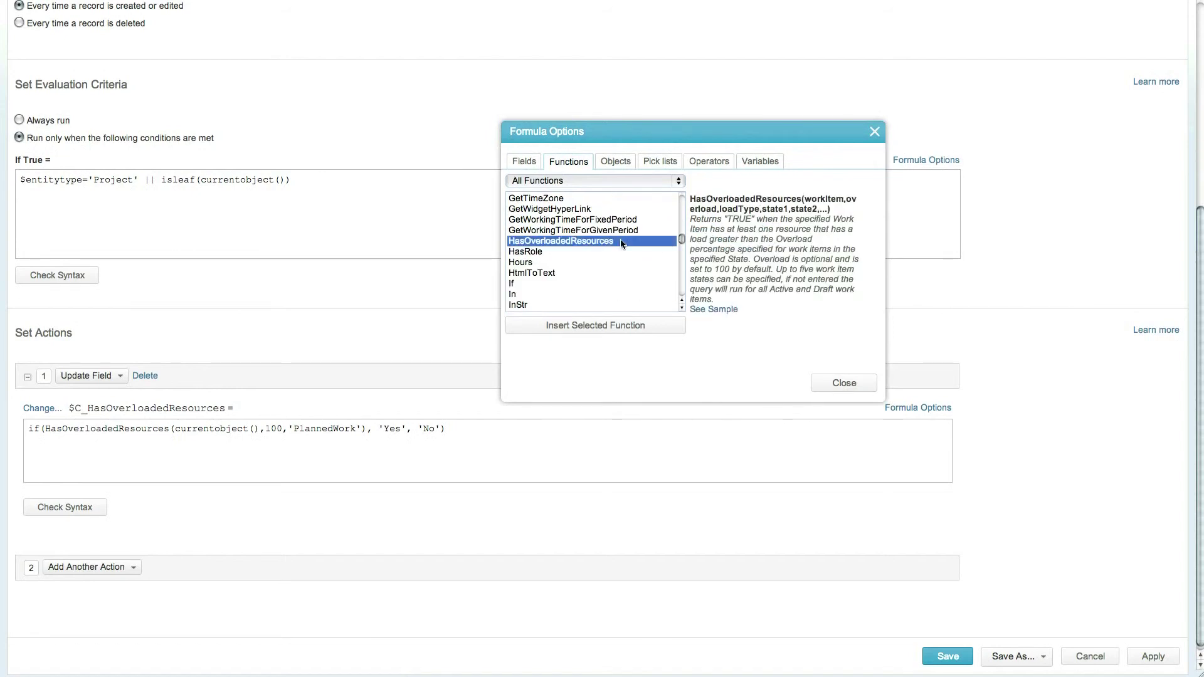
left_click_drag(681, 241, 680, 260)
left_click(658, 253)
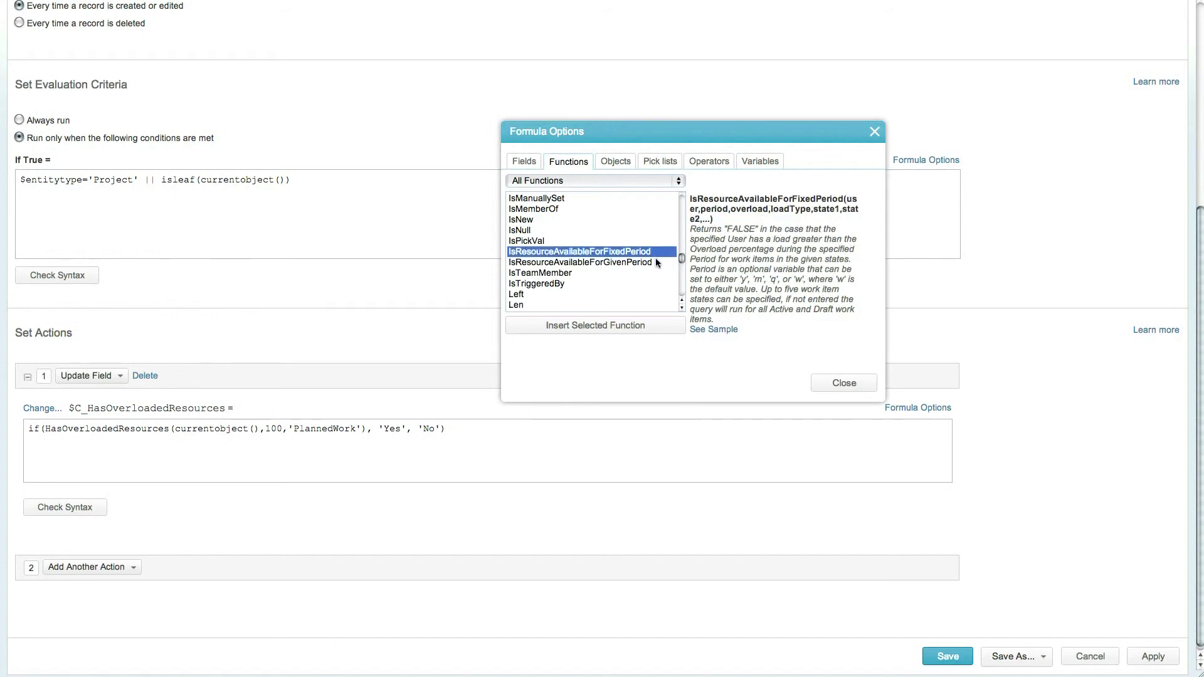
left_click(656, 263)
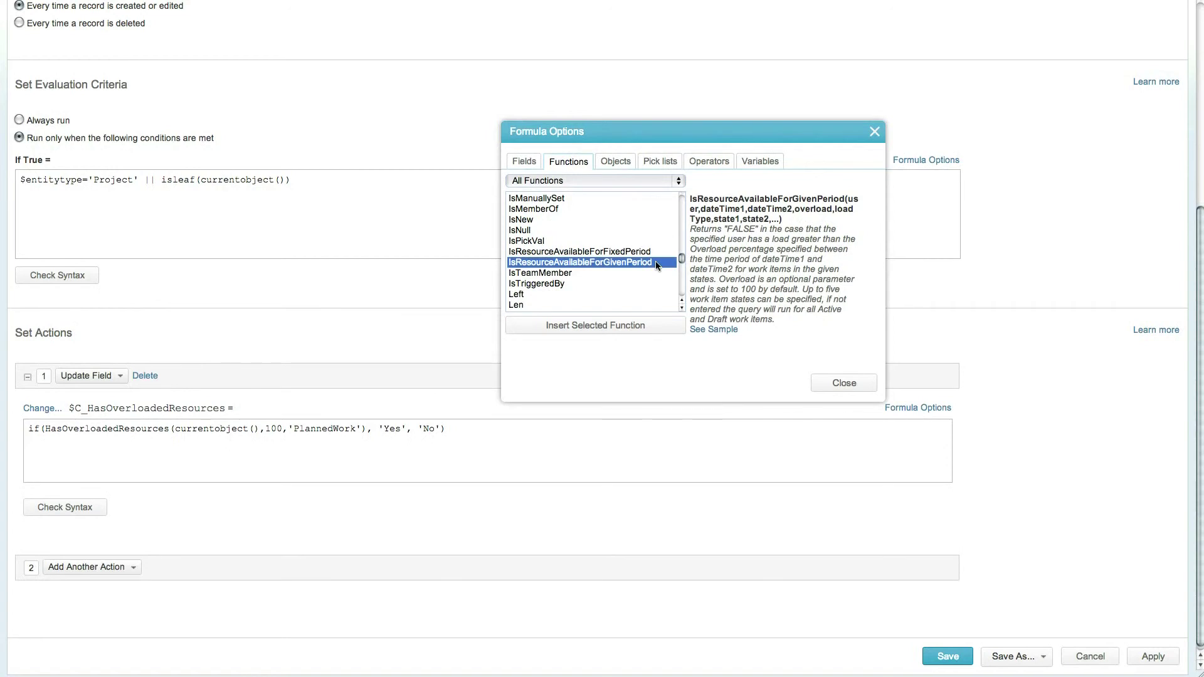